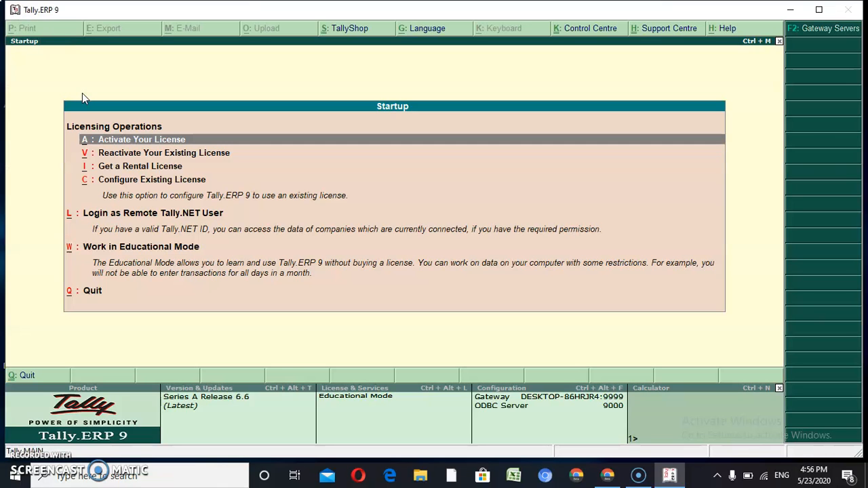
# Choose Work in Educational Mode from the startup licensing options
pyautogui.press('Down')
pyautogui.press('Down')
pyautogui.press('Down')
pyautogui.press('Down')
pyautogui.press('Down')
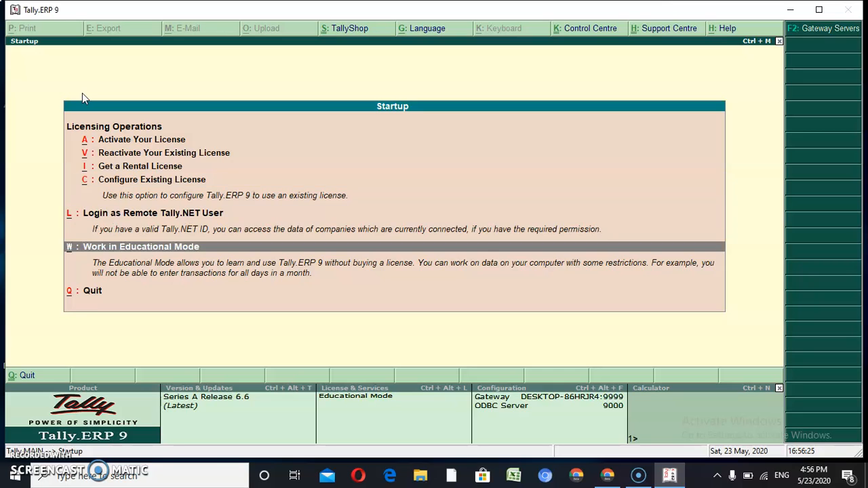
pyautogui.press('Return')
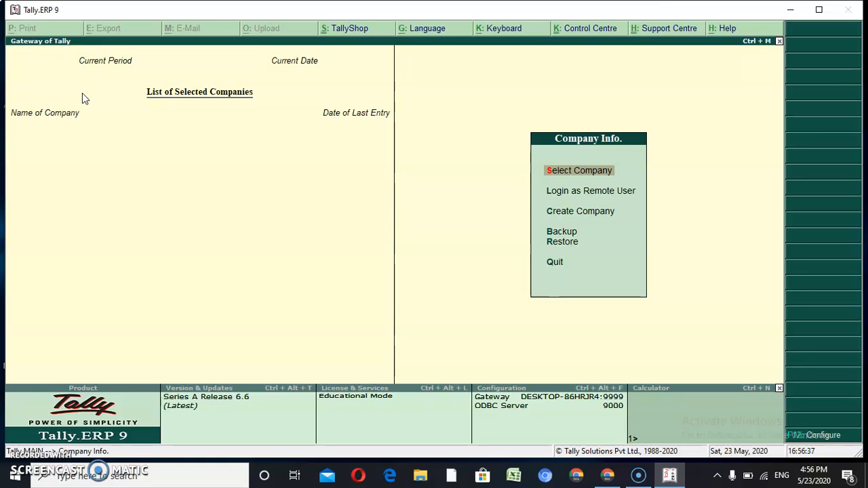
# Open the Create Company form and return to its data directory field
pyautogui.press('Down')
pyautogui.press('Down')
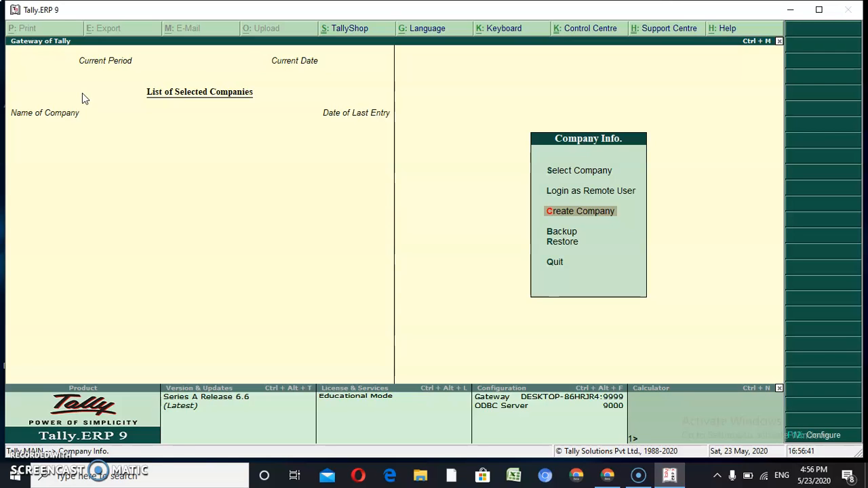
pyautogui.press('Return')
pyautogui.press('Up')
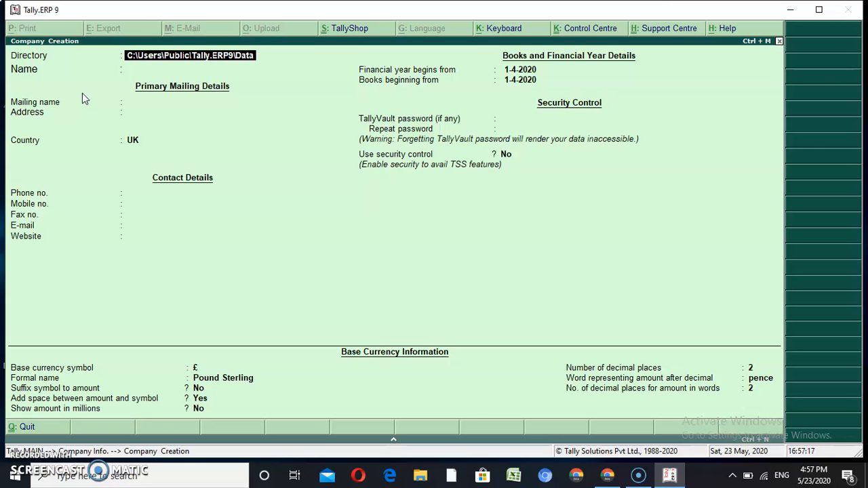
# Name the company ITCW ACADEMY, keeping the default mailing name, and enter two address lines
pyautogui.press('Return')
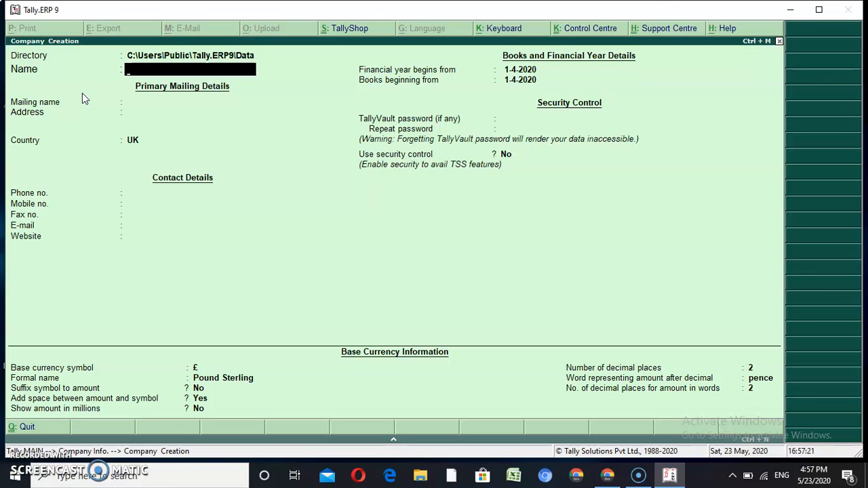
pyautogui.write('ITCW ACADEMY')
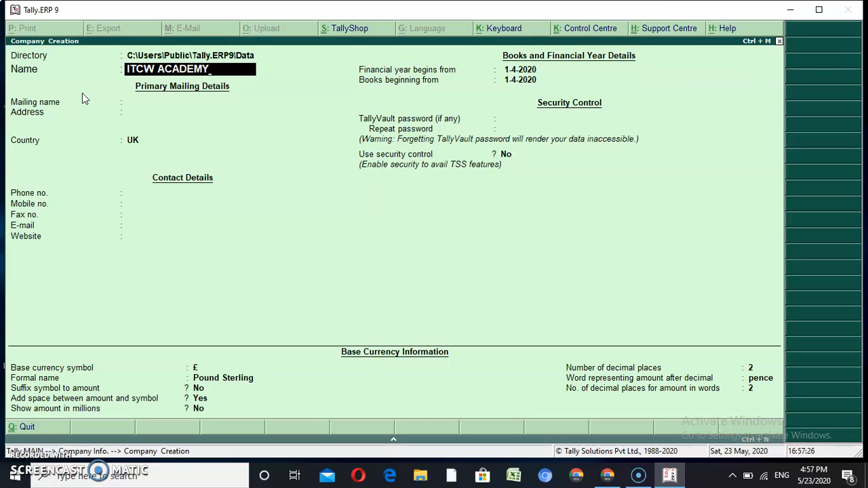
pyautogui.press('Return')
pyautogui.press('Return')
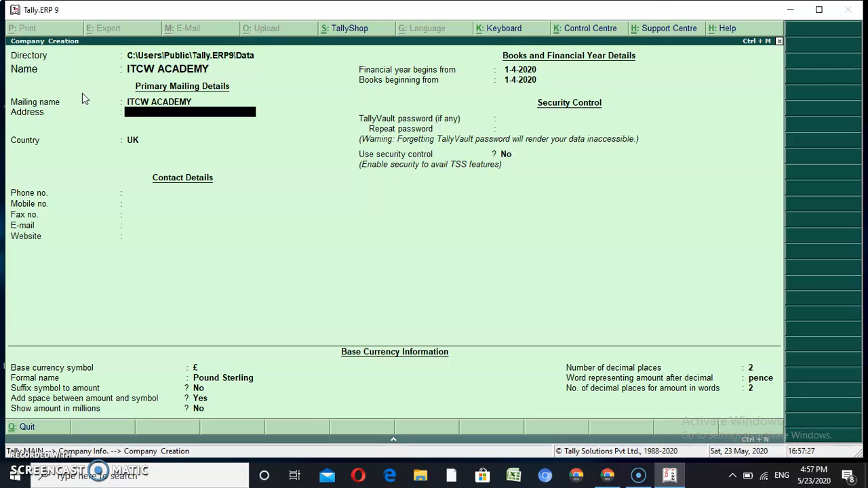
pyautogui.write('AGRASEN NAGAR')
pyautogui.press('Return')
pyautogui.write('NEAR CANAR')
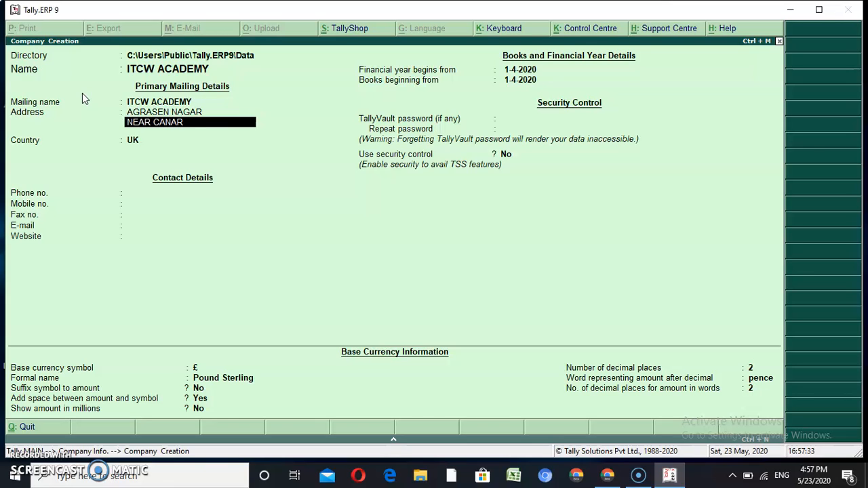
pyautogui.write('A BANK')
pyautogui.press('Return')
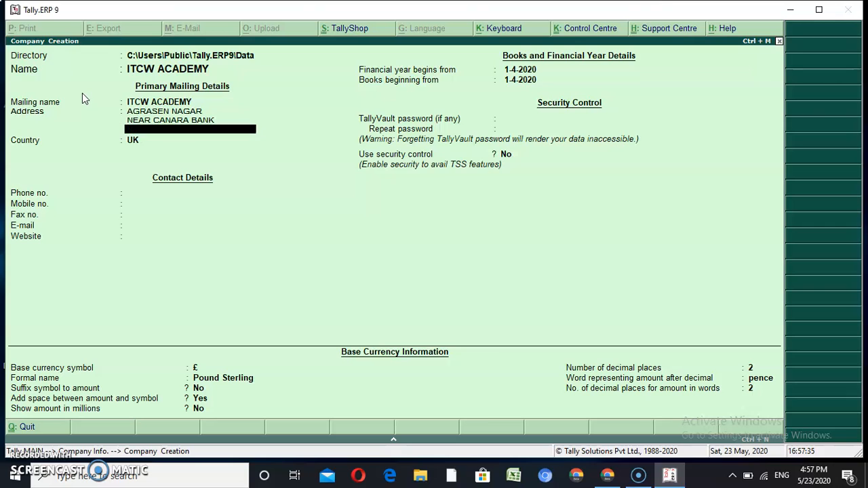
# Set the company's country to India and state to Uttar Pradesh
pyautogui.press('Return')
pyautogui.write('INDIA')
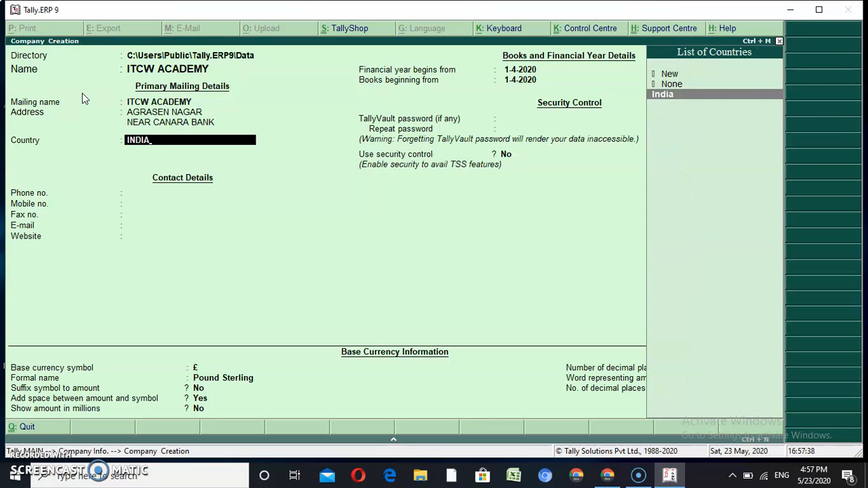
pyautogui.press('Return')
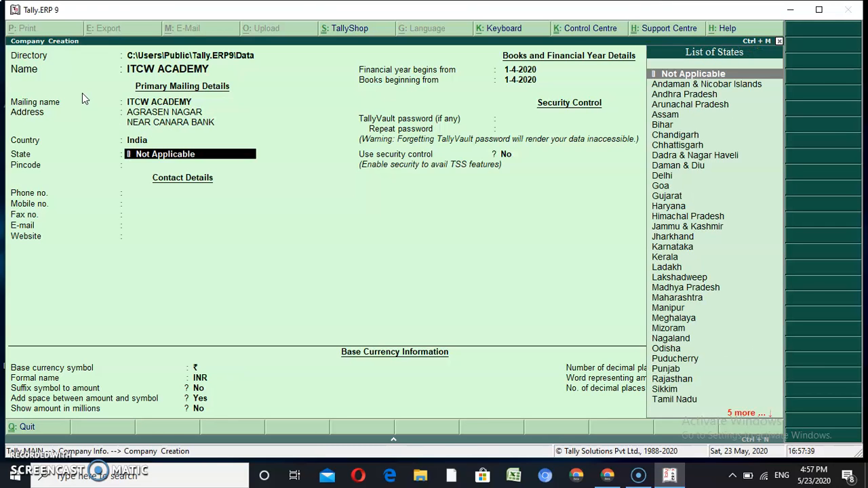
pyautogui.write('UTT')
pyautogui.press('Down')
pyautogui.press('Return')
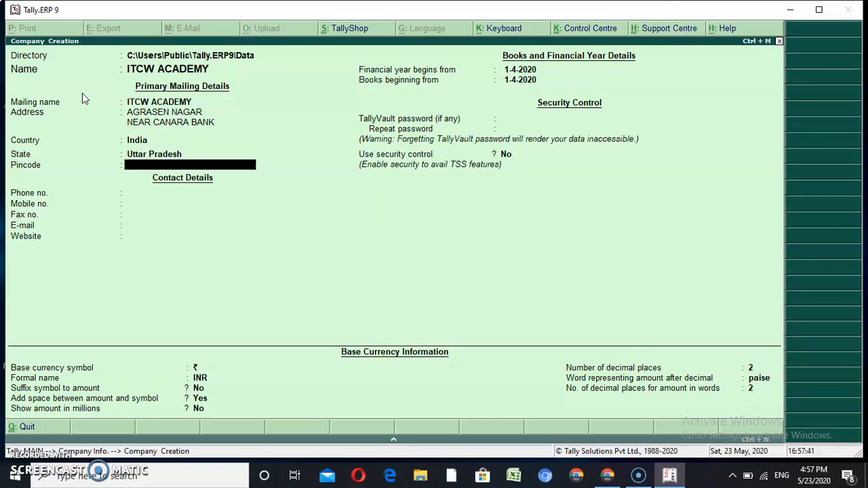
# Enter the company's pincode, phone number, mobile number and e-mail address
pyautogui.write('281403')
pyautogui.press('Return')
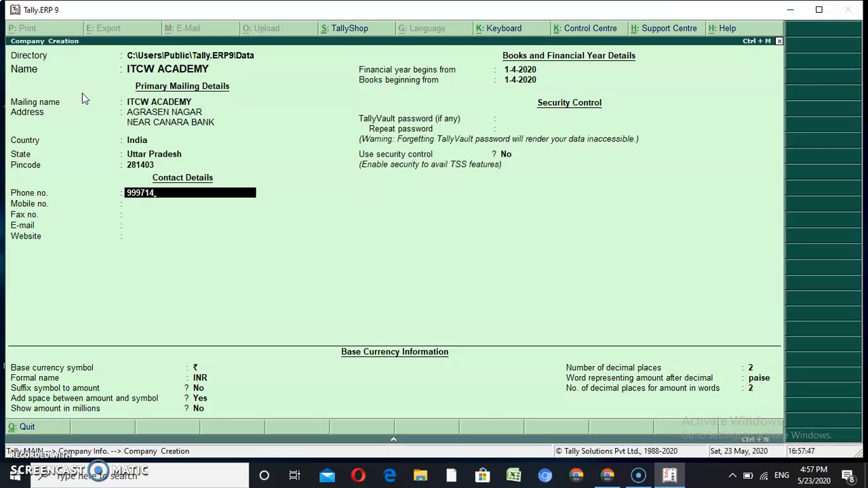
pyautogui.press('Return')
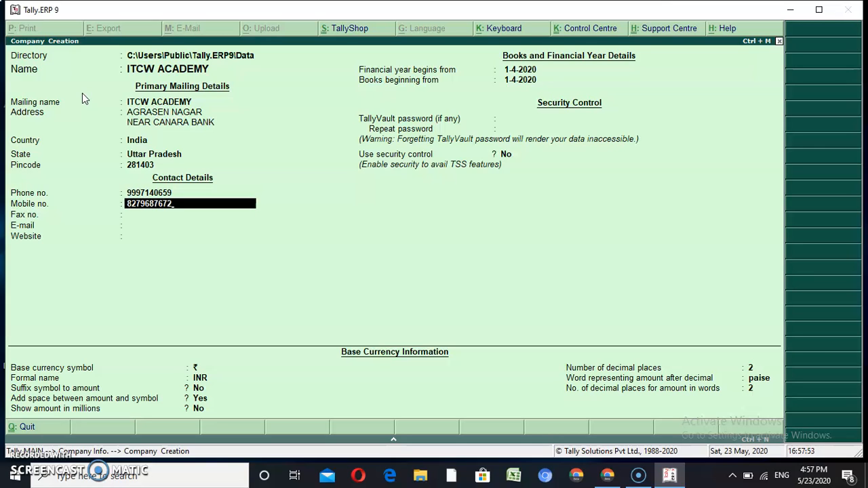
pyautogui.press('Return')
pyautogui.press('Return')
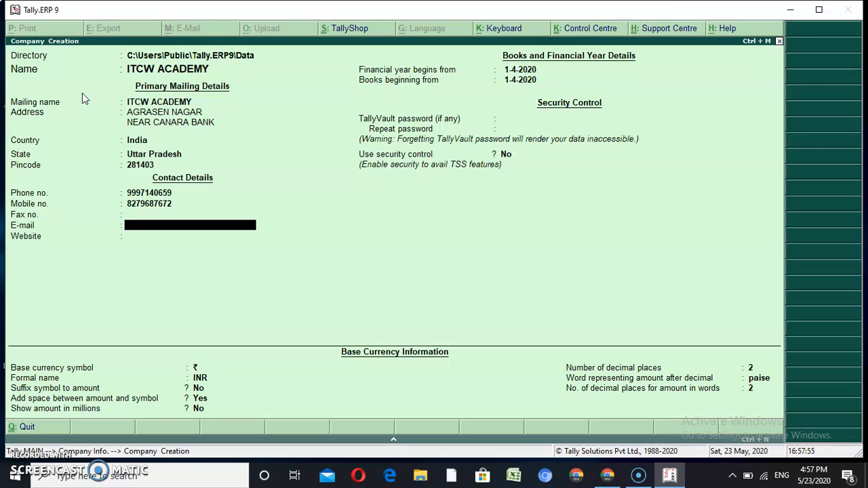
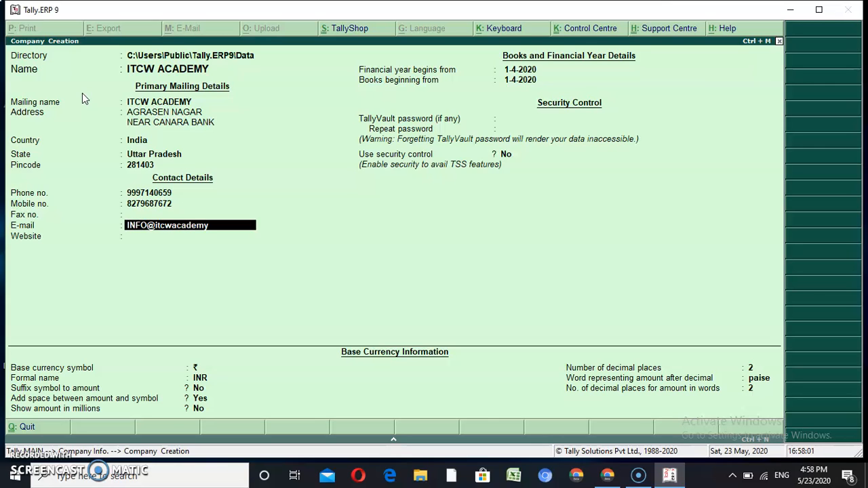
pyautogui.press('Return')
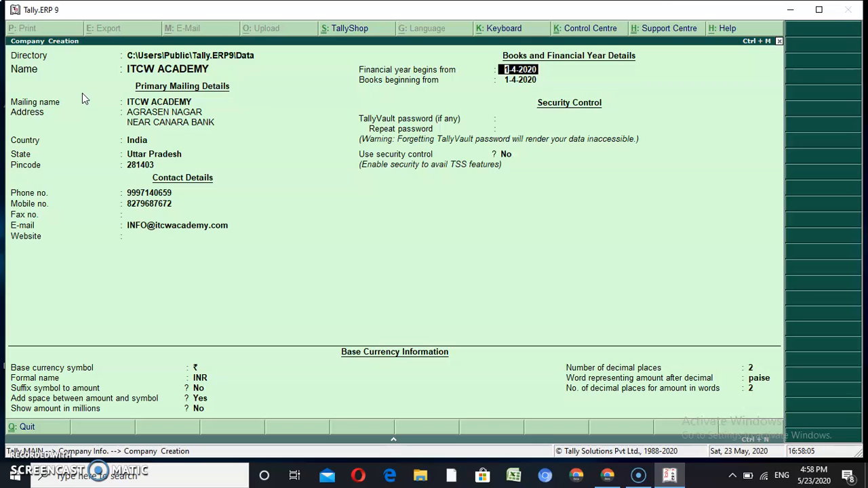
pyautogui.press('BackSpace')
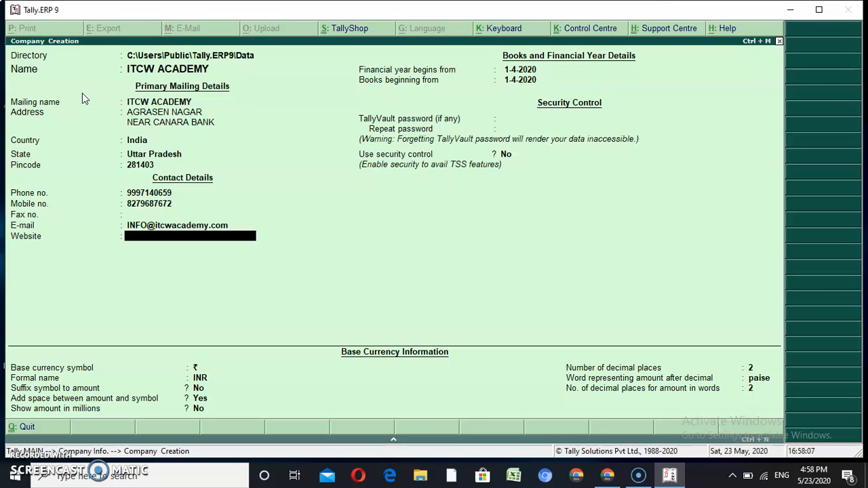
pyautogui.write('www.itcwacademy.com')
pyautogui.press('Return')
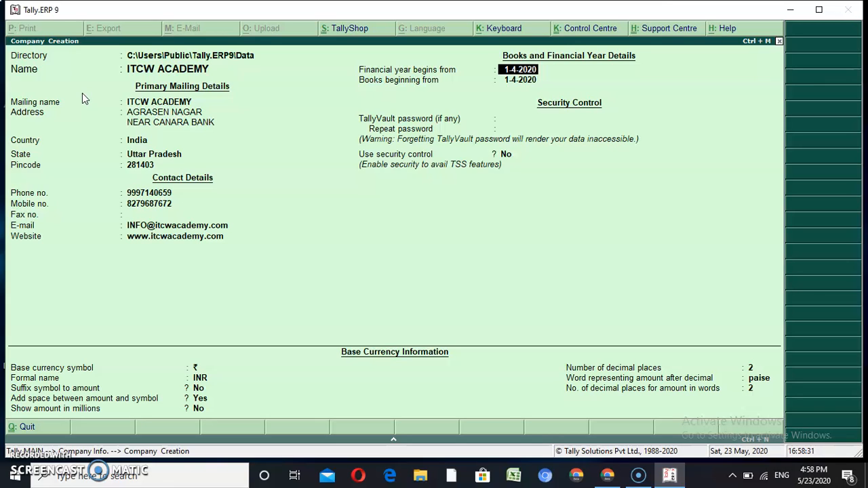
pyautogui.press('Return')
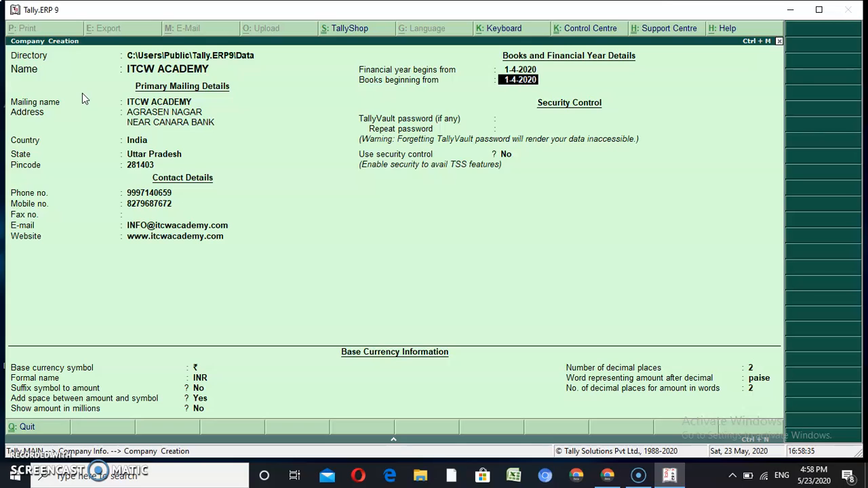
pyautogui.press('Return')
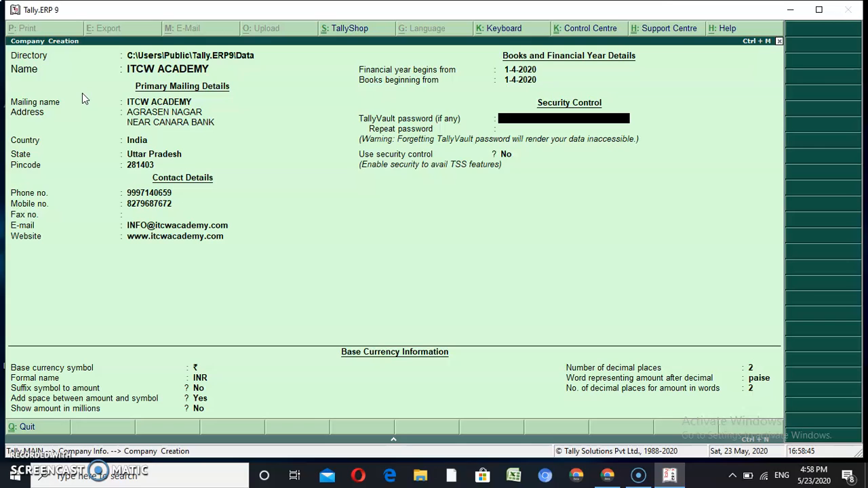
pyautogui.press('Return')
pyautogui.press('Return')
pyautogui.press('Return')
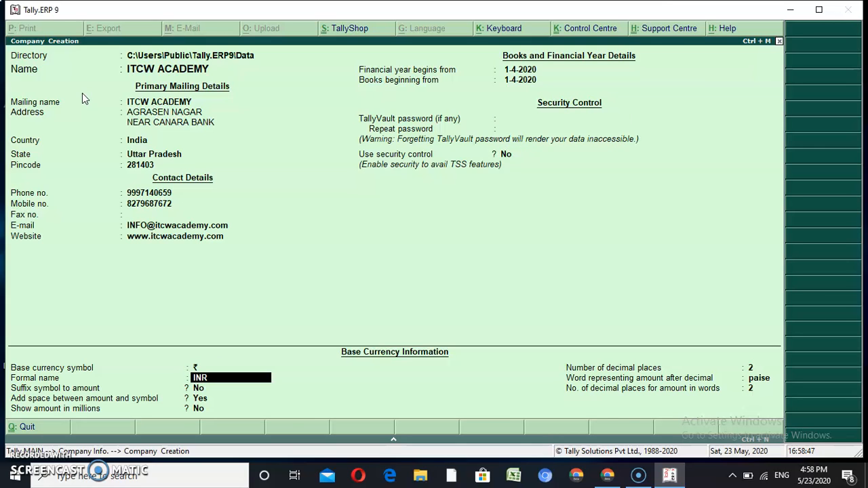
pyautogui.press('Up')
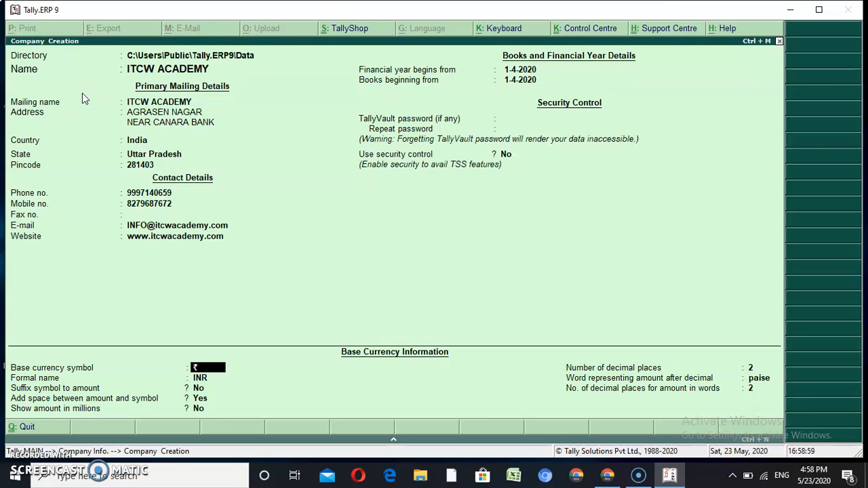
pyautogui.press('Return')
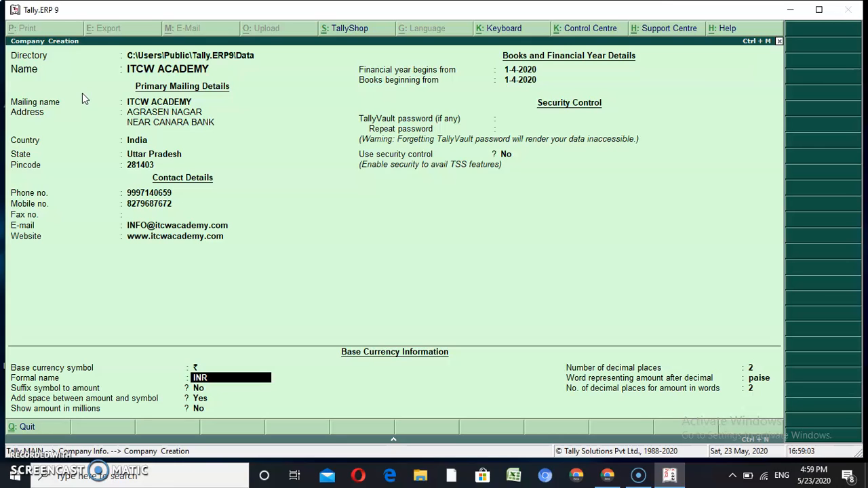
pyautogui.press('Return')
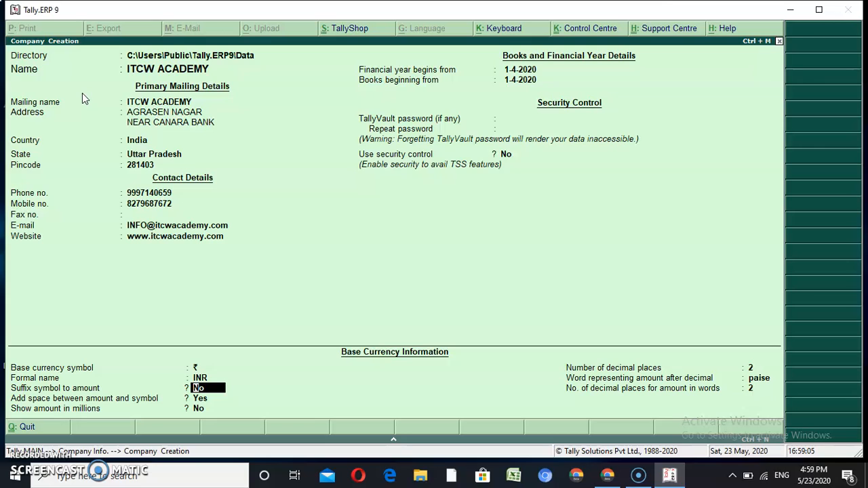
pyautogui.press('Return')
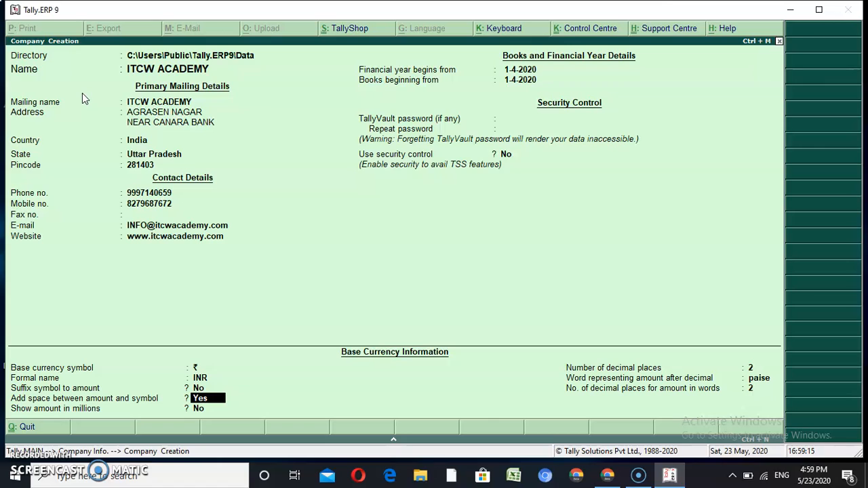
pyautogui.press('Return')
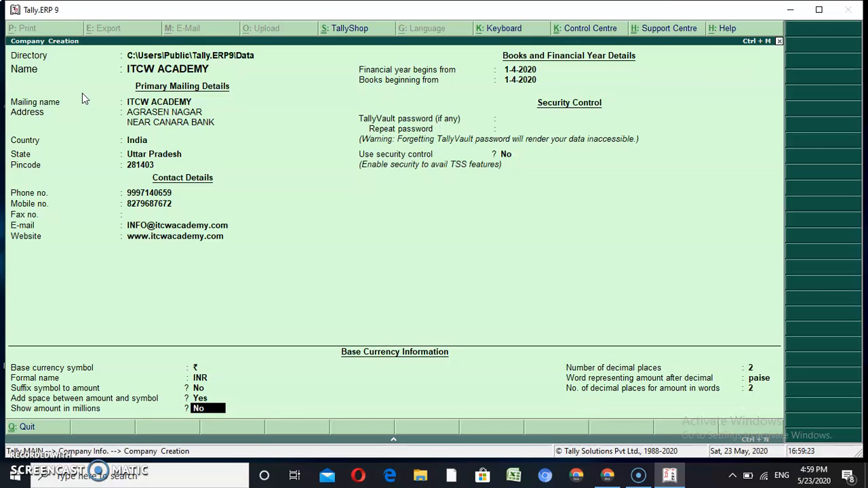
pyautogui.press('Return')
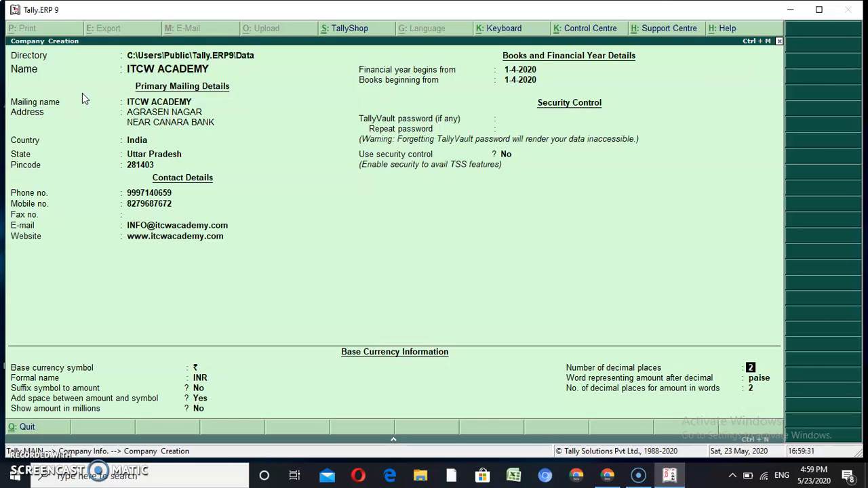
pyautogui.press('Return')
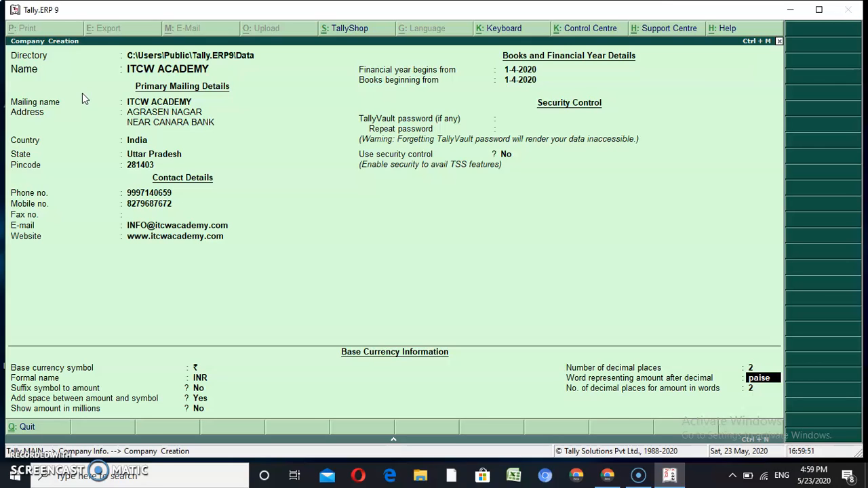
pyautogui.press('Return')
pyautogui.press('Return')
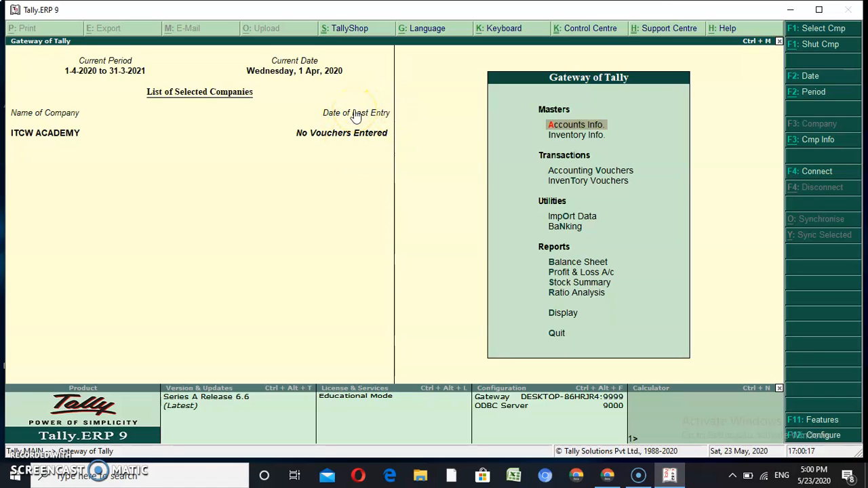
# Answer Yes at the Accept? prompt to save the ITCW ACADEMY company
pyautogui.click(651, 480)
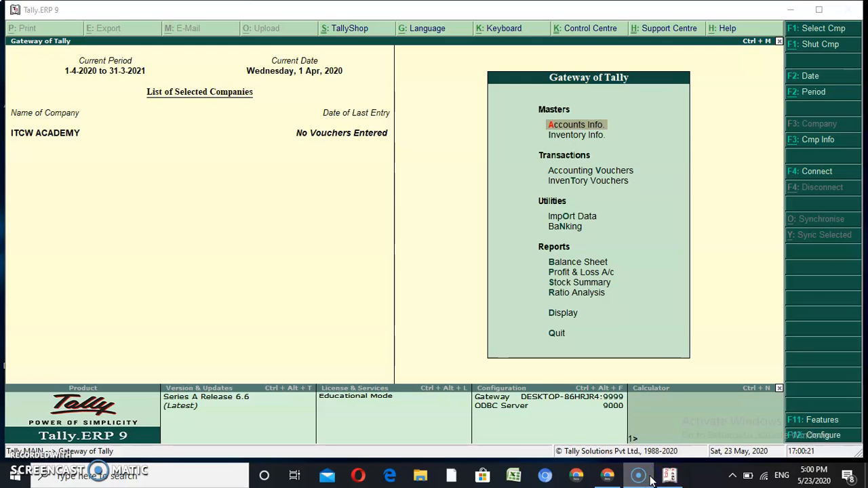